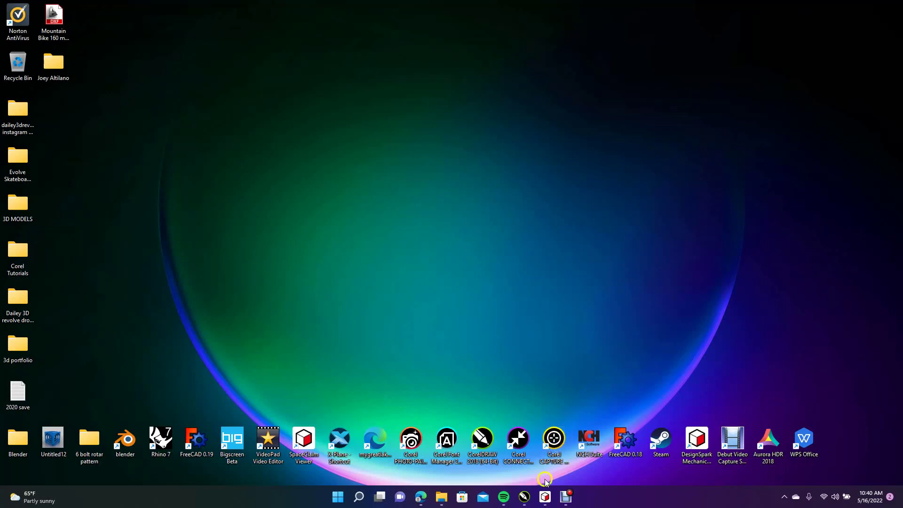
click(545, 496)
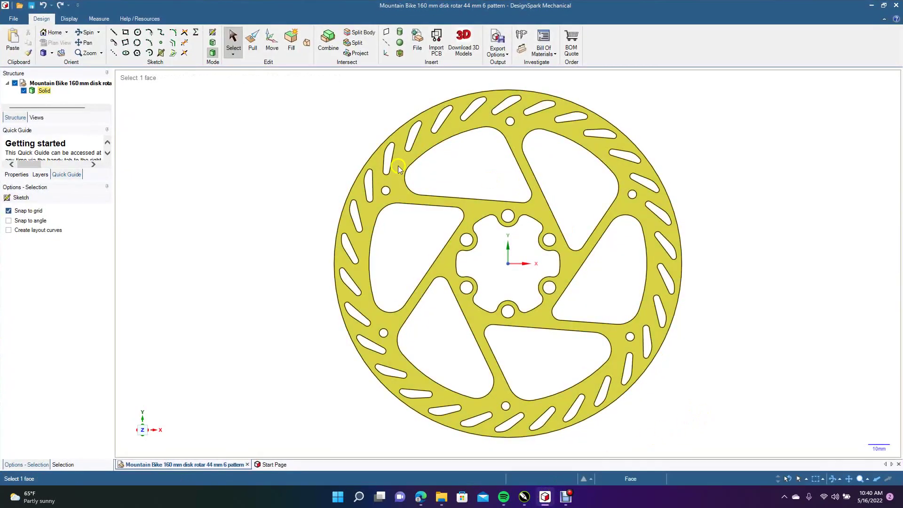
click(85, 32)
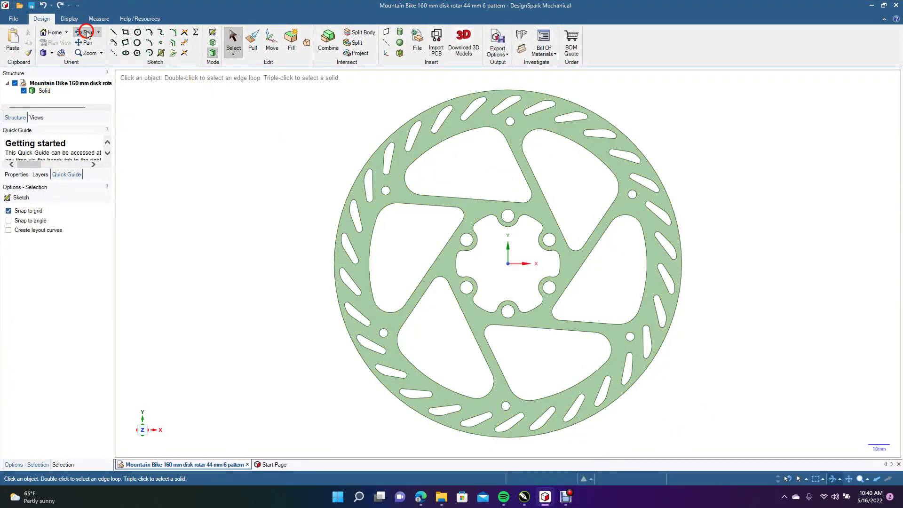
mouse_move(304, 212)
mouse_down()
mouse_move(188, 252)
mouse_move(220, 251)
mouse_move(312, 214)
mouse_up()
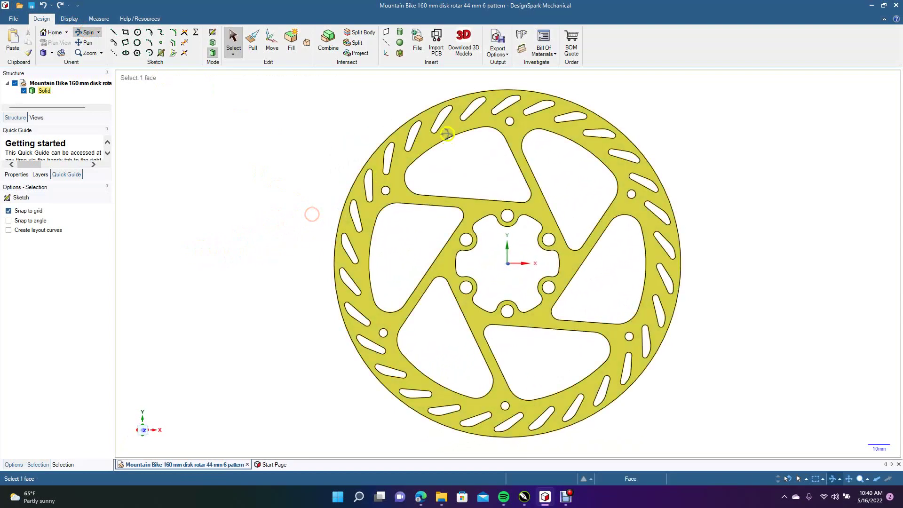
key(Escape)
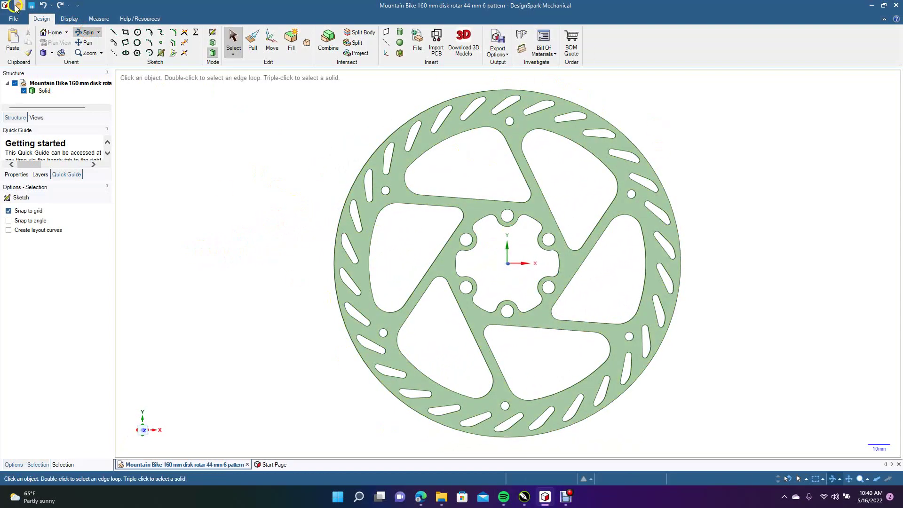
click(52, 53)
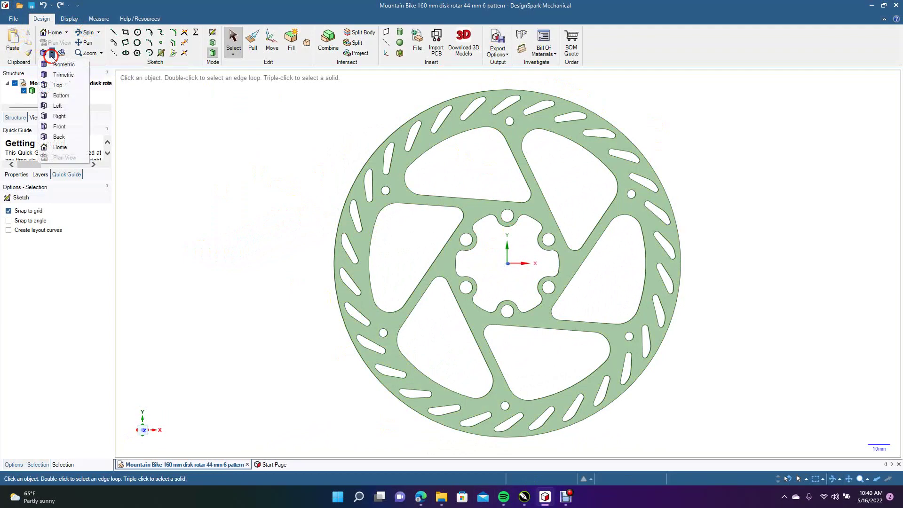
click(62, 85)
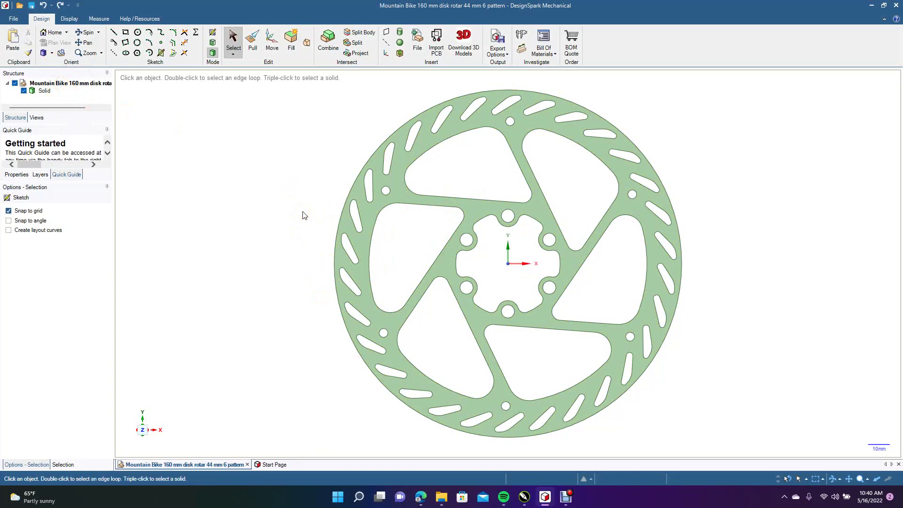
click(87, 32)
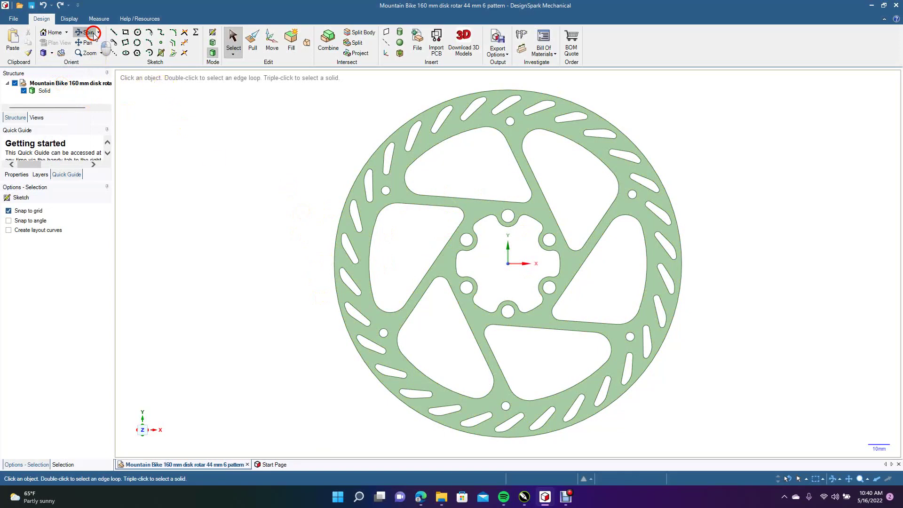
drag(206, 162, 182, 170)
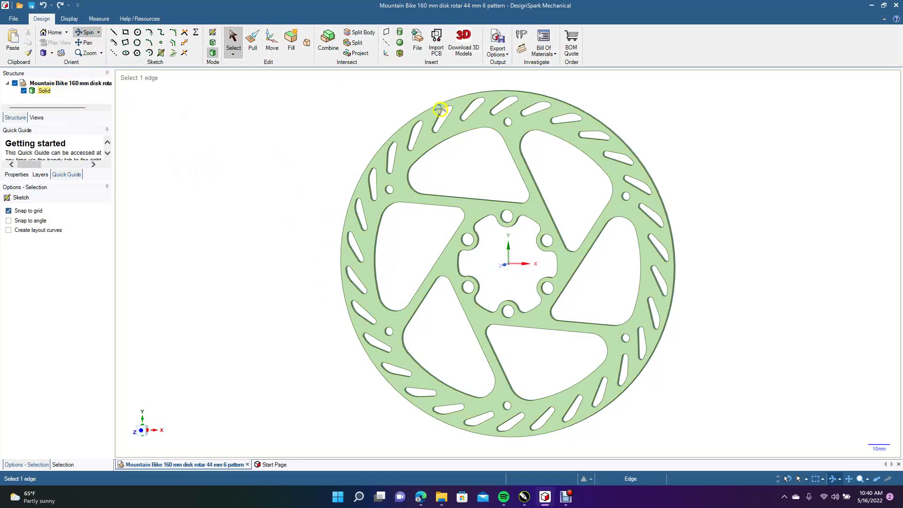
click(52, 53)
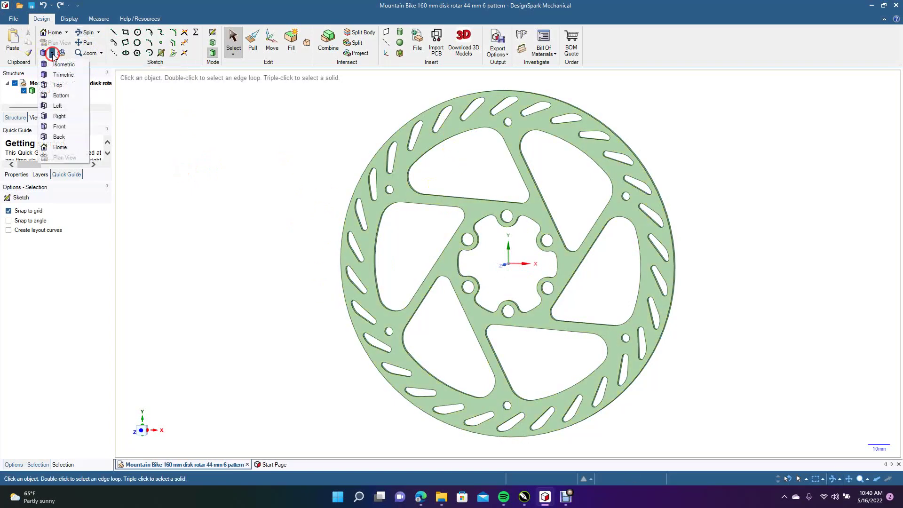
click(56, 85)
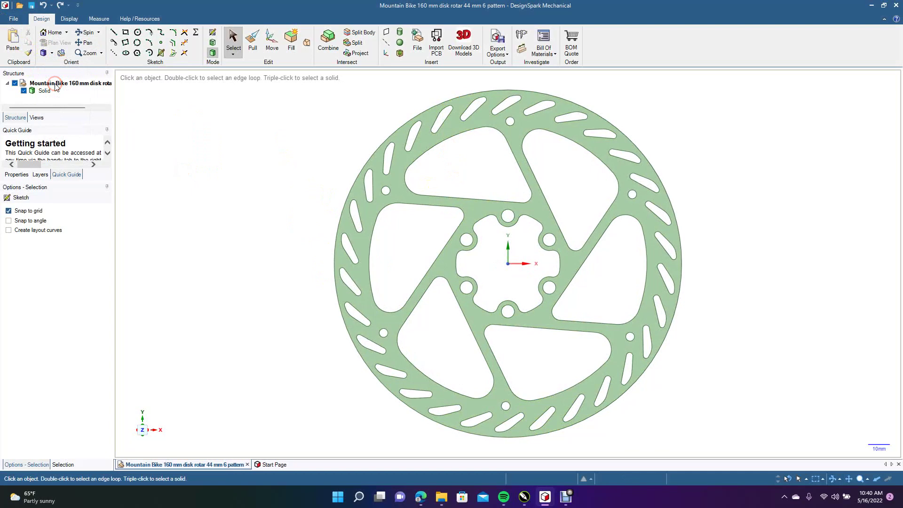
click(13, 20)
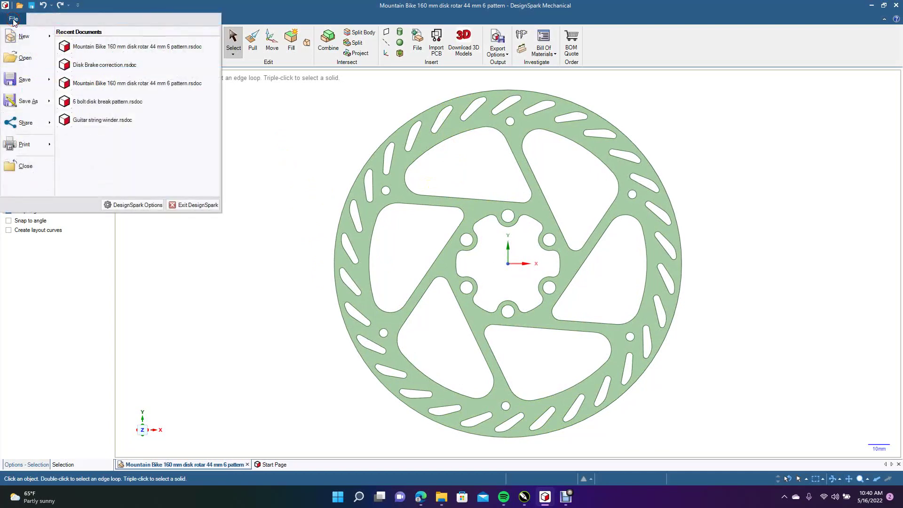
Save the rotor as an AutoCAD (*.dxf) file in AutoCAD2007 version, then minimize DesignSpark
click(36, 102)
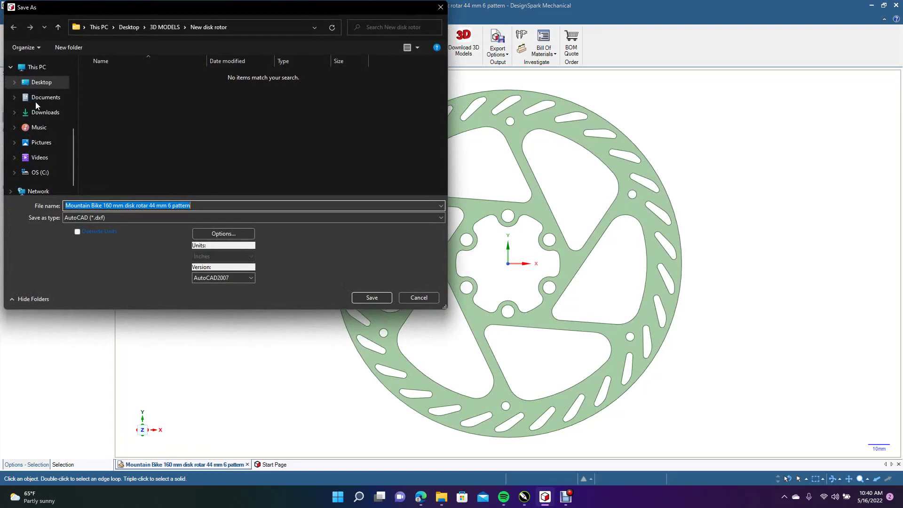
click(93, 218)
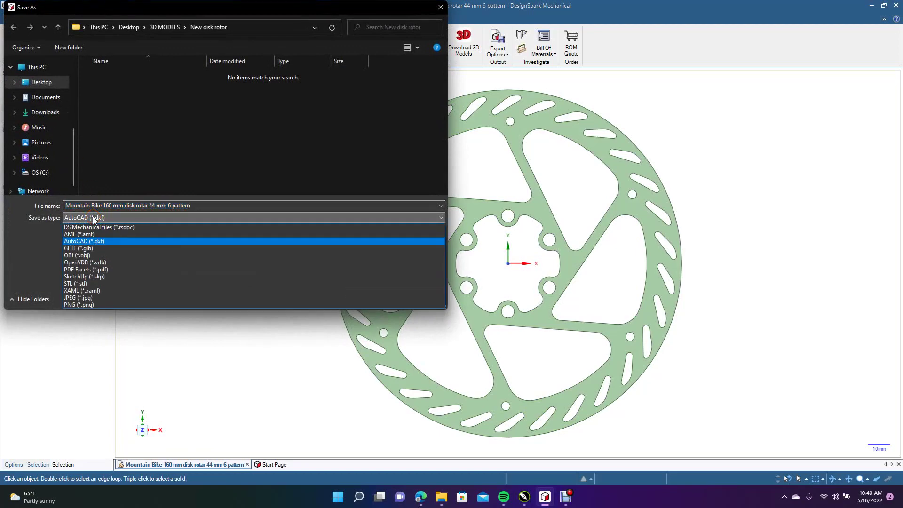
click(89, 240)
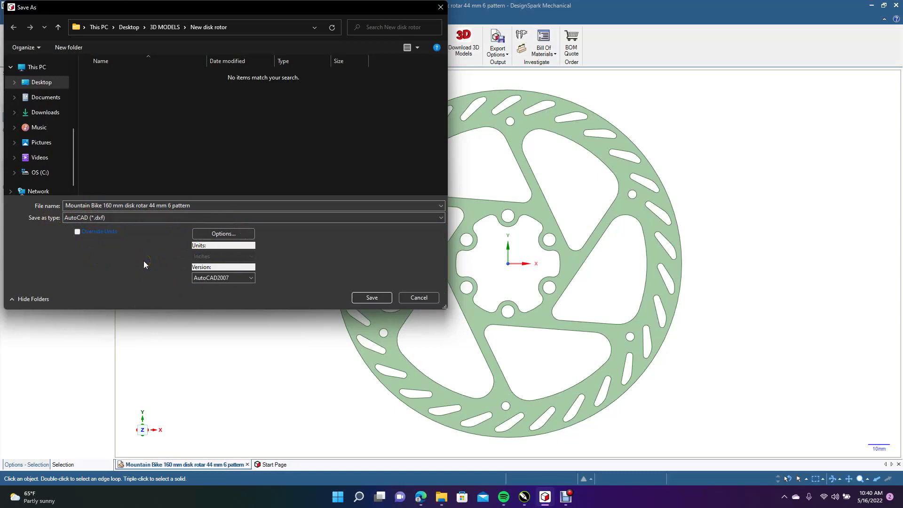
click(222, 234)
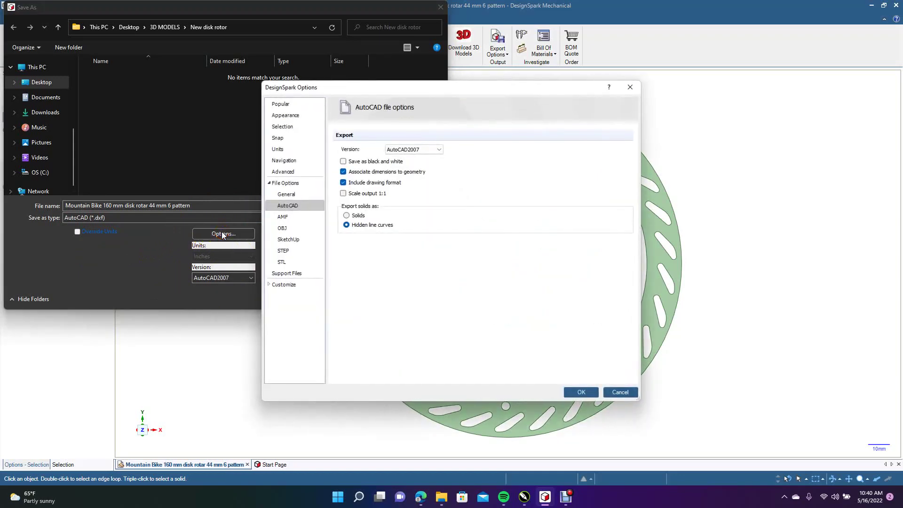
click(619, 392)
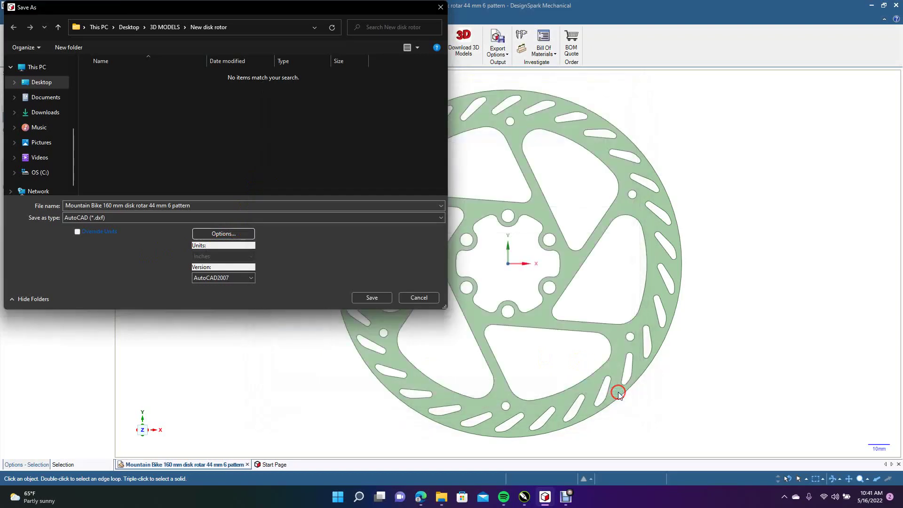
click(229, 280)
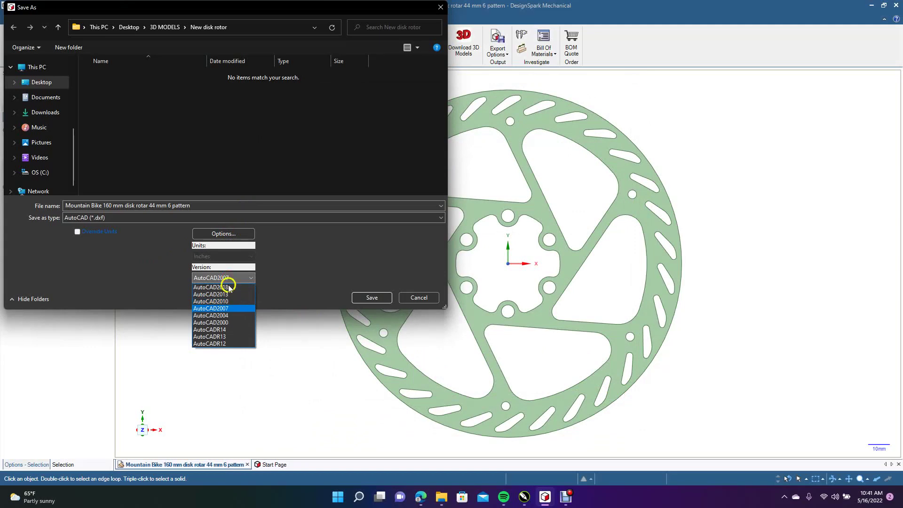
click(225, 308)
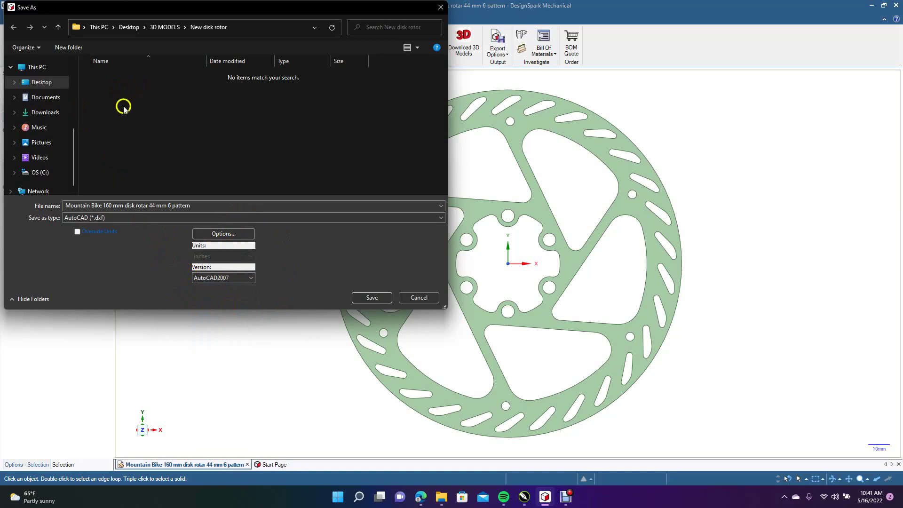
click(368, 298)
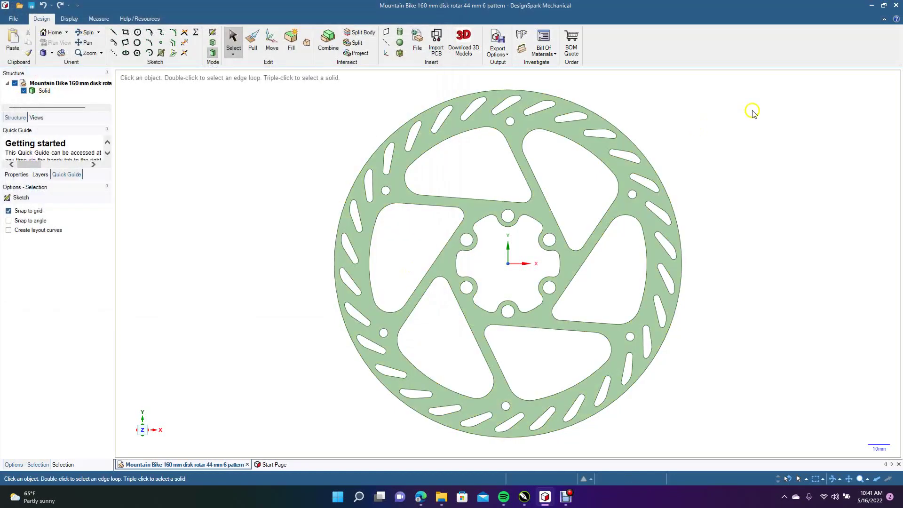
click(871, 12)
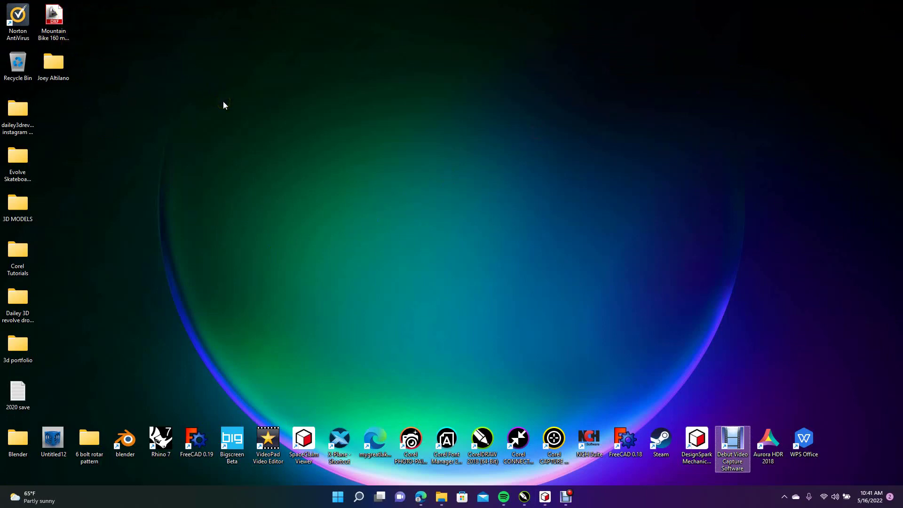
Restore the DesignSpark rotor model, select and deselect its face, then minimize the window
click(317, 118)
click(545, 497)
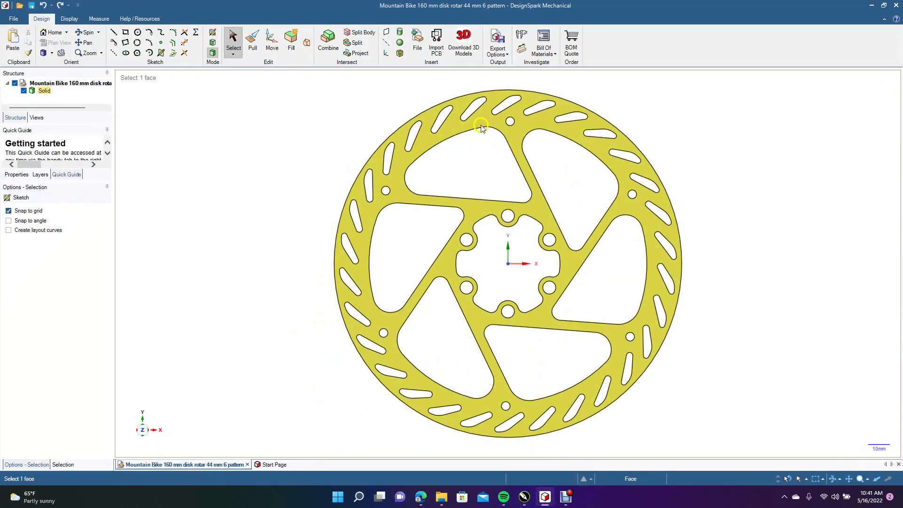
click(464, 103)
click(411, 129)
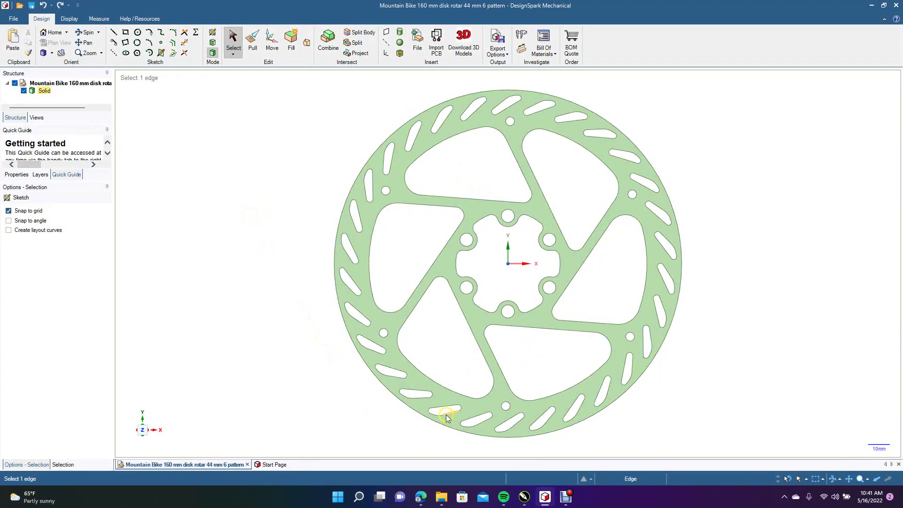
click(869, 6)
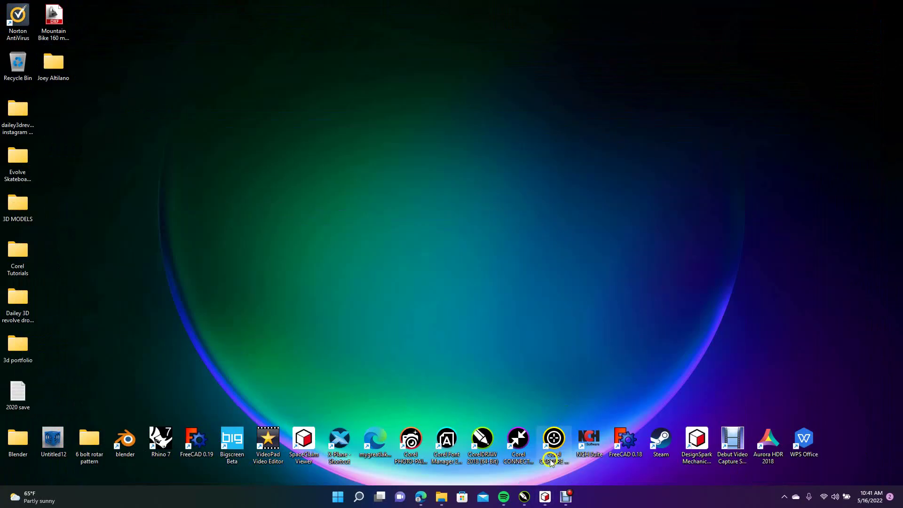
In the Untitled-1 document, import the rotor DXF from the Desktop and accept its AutoCAD import settings
mouse_move(525, 495)
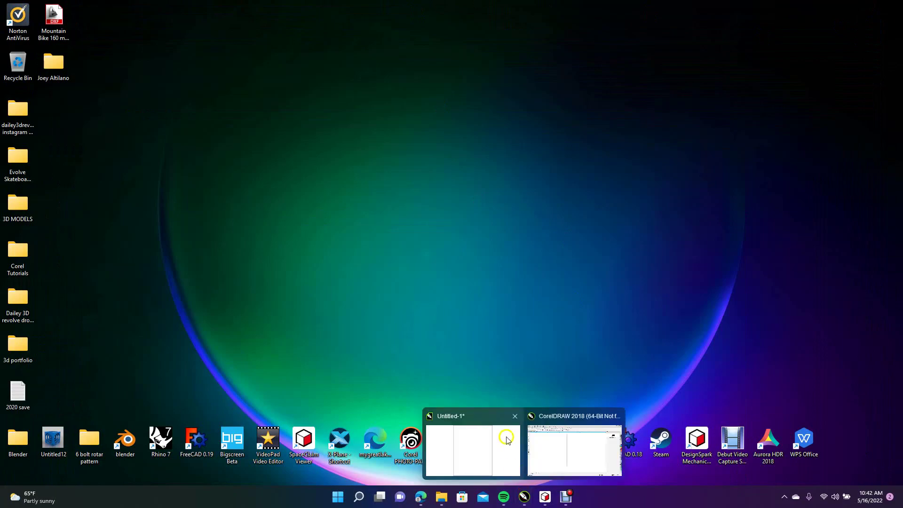
click(501, 416)
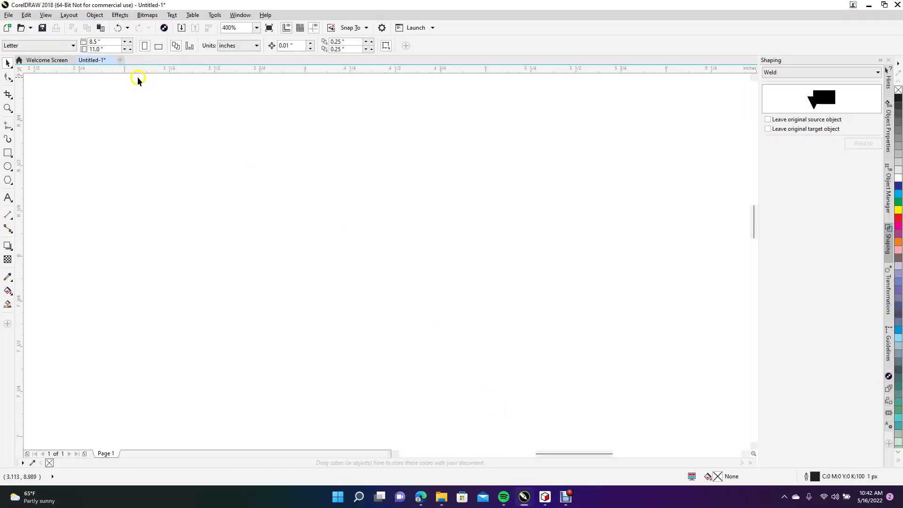
click(8, 16)
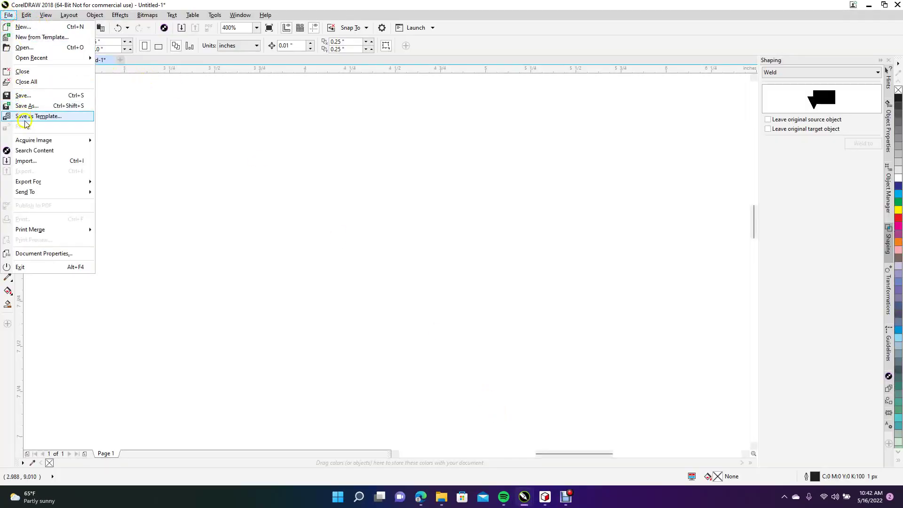
click(26, 160)
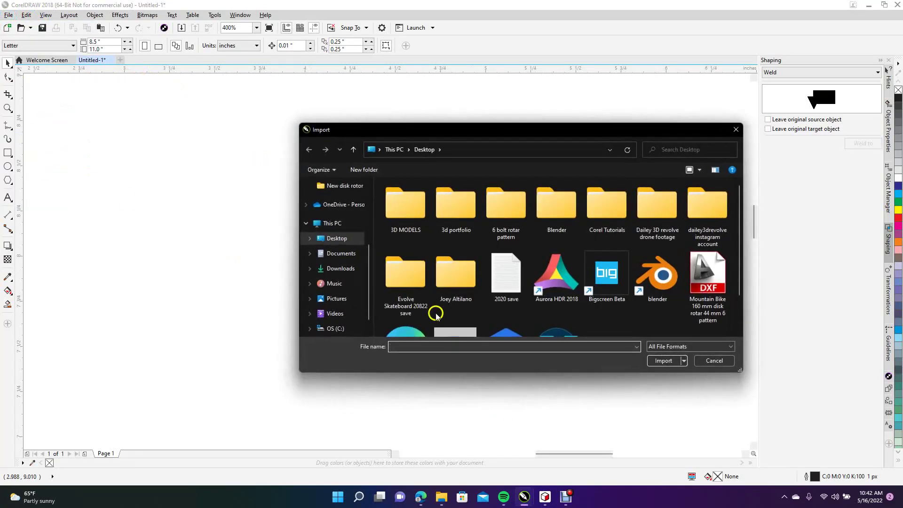
double_click(696, 290)
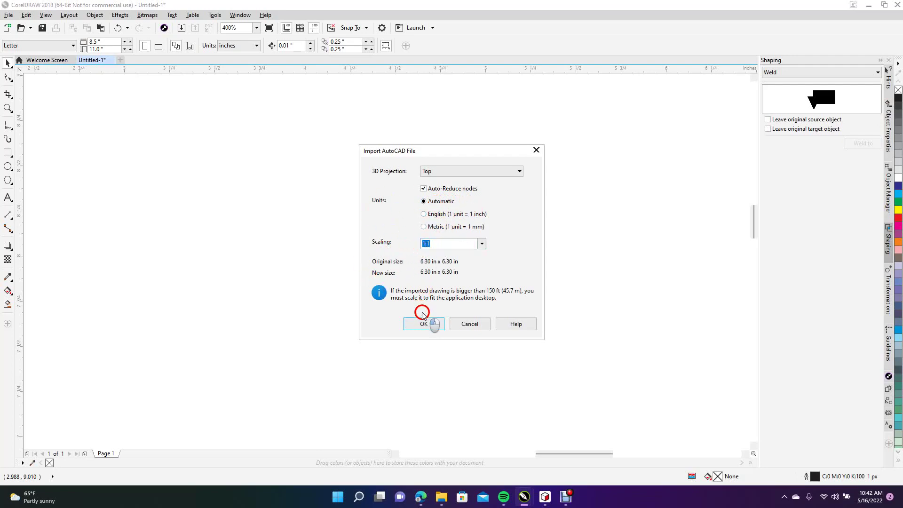
click(428, 324)
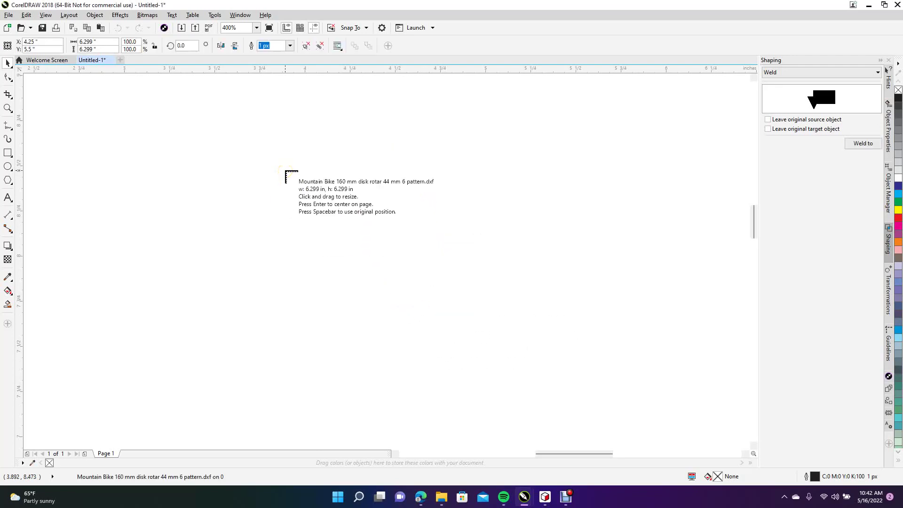
Place the 6.299 in rotor outline and drag it onto Page 1 of the Letter page
click(285, 171)
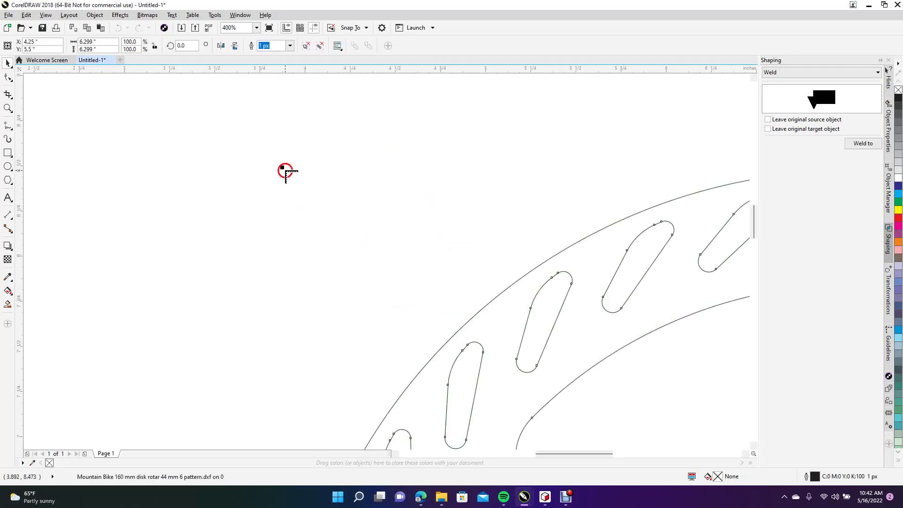
scroll(286, 171, down, 6)
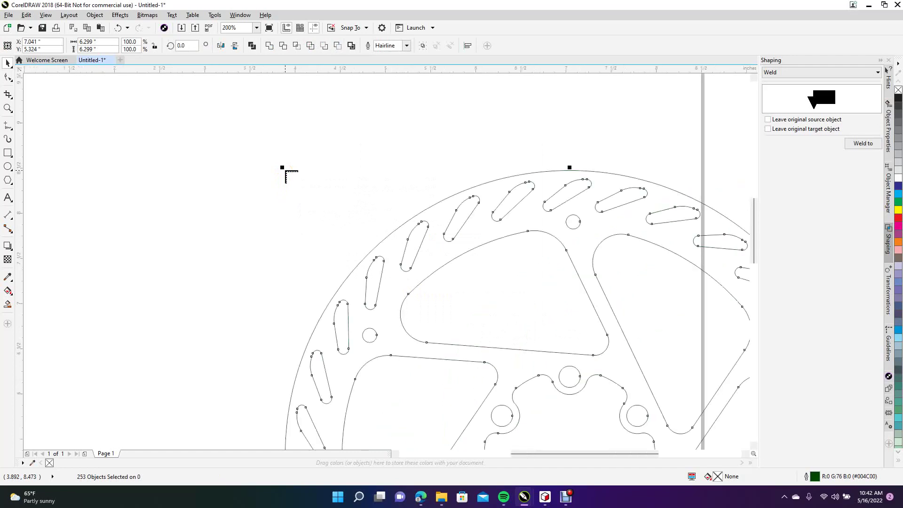
click(333, 212)
drag(332, 213, 273, 194)
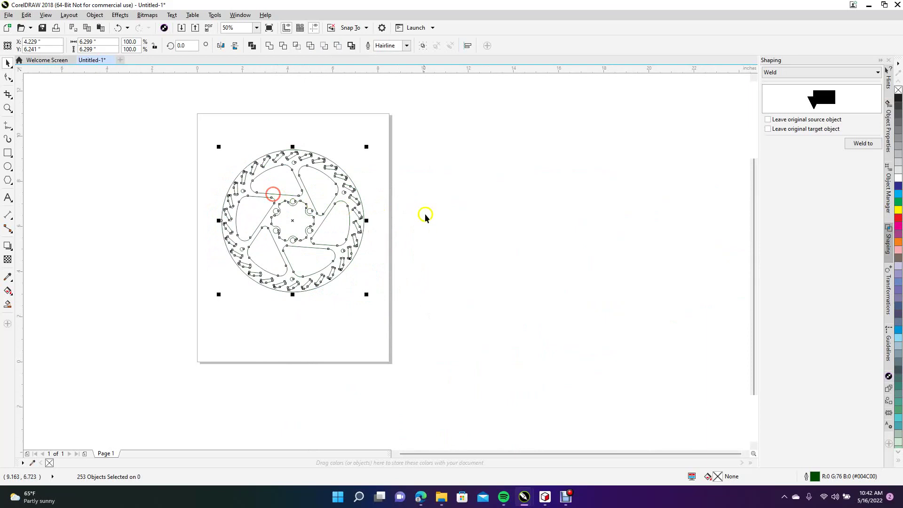
click(425, 215)
click(417, 179)
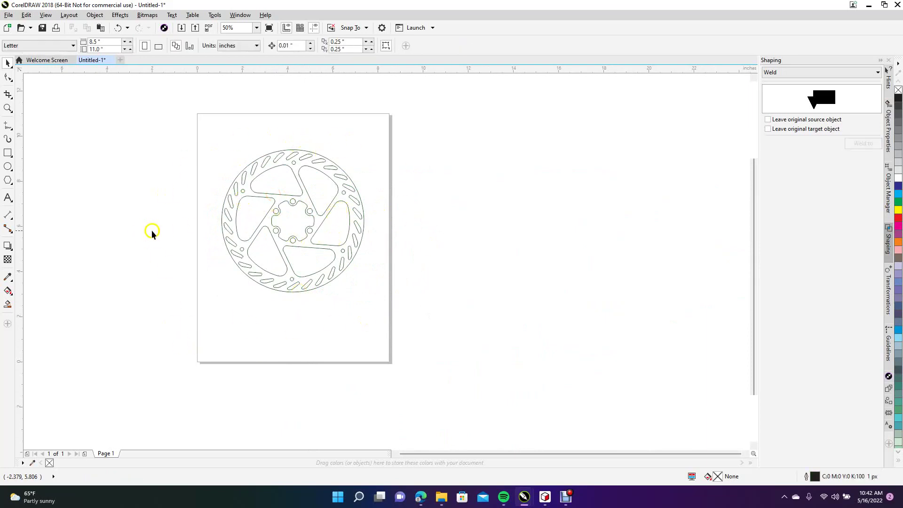
Set the ruler units to millimeters and marquee-select the rotor to confirm 160 × 160 mm
double_click(302, 70)
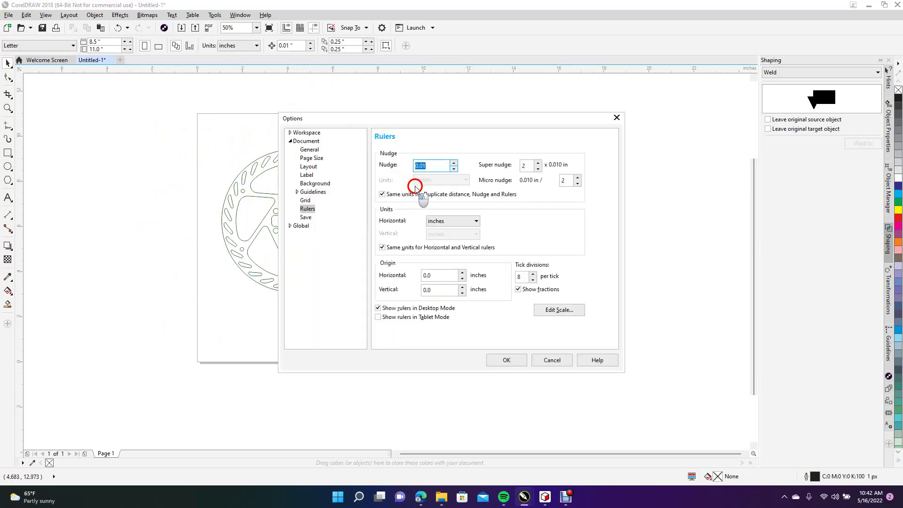
click(448, 221)
scroll(447, 235, up, 1)
click(445, 237)
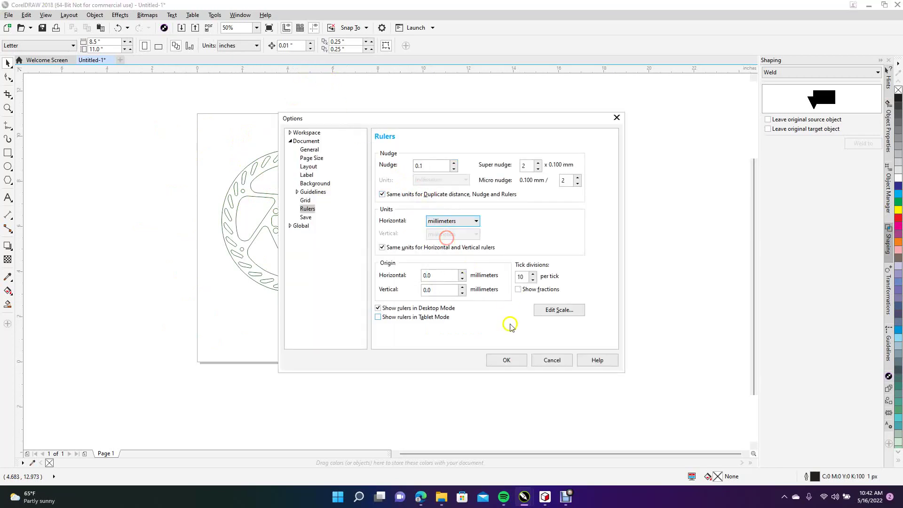
click(506, 360)
mouse_move(211, 150)
mouse_down()
mouse_move(322, 258)
mouse_move(439, 347)
mouse_up()
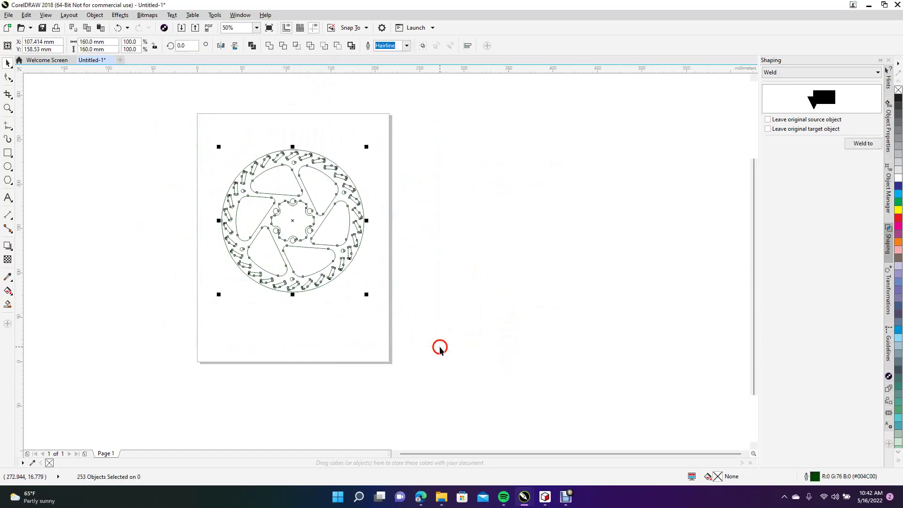
click(146, 151)
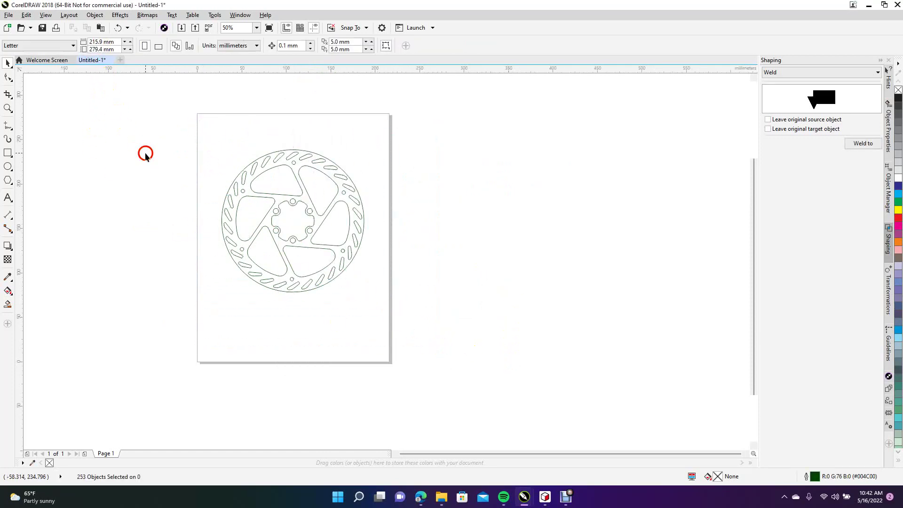
scroll(261, 186, down, 2)
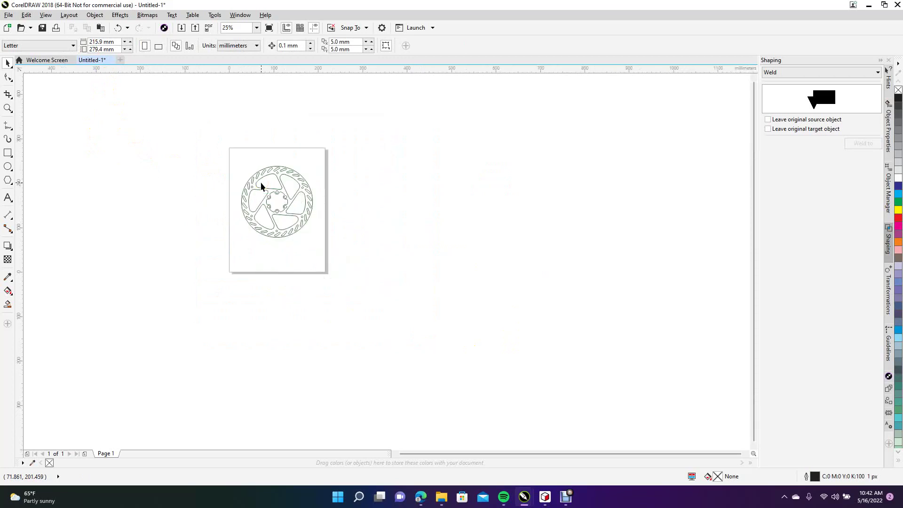
scroll(261, 186, up, 6)
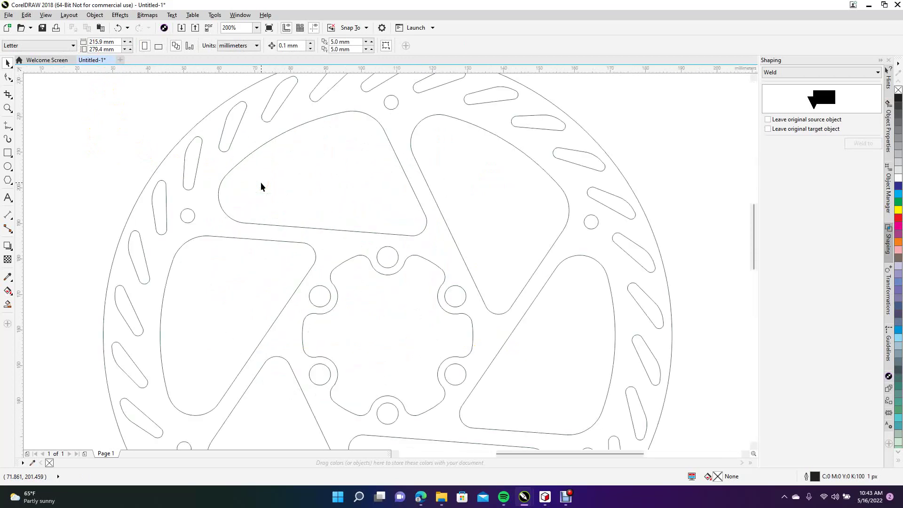
click(248, 156)
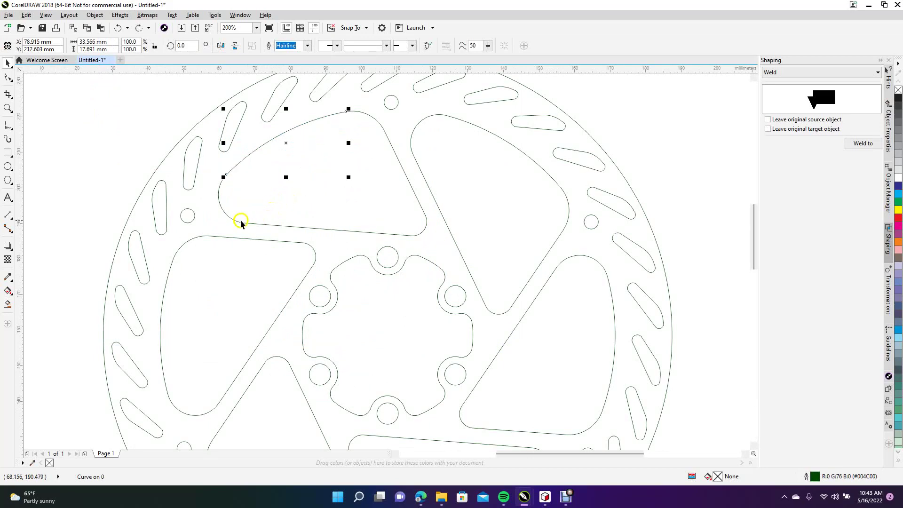
click(224, 212)
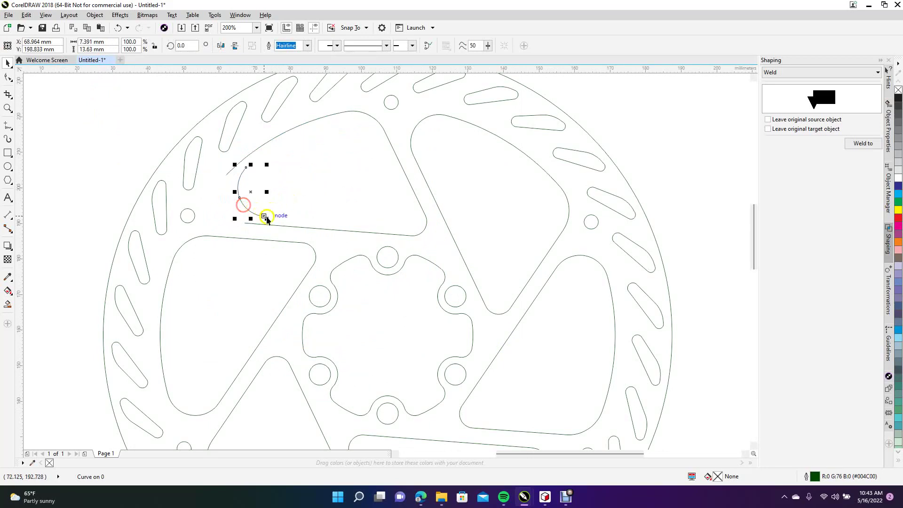
scroll(275, 226, down, 2)
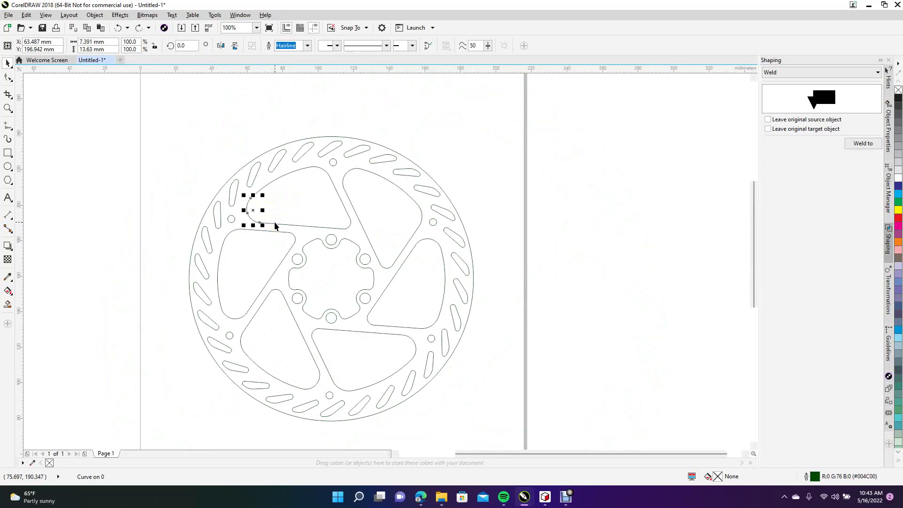
click(188, 137)
mouse_move(122, 110)
mouse_down()
mouse_move(336, 300)
mouse_move(545, 444)
mouse_up()
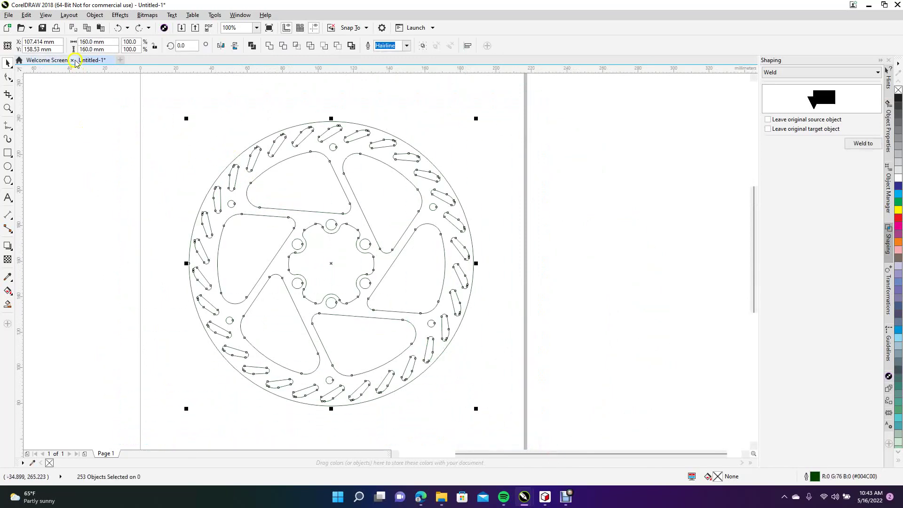
Group all 253 rotor curves into one object, nudge it back in place and deselect
click(46, 15)
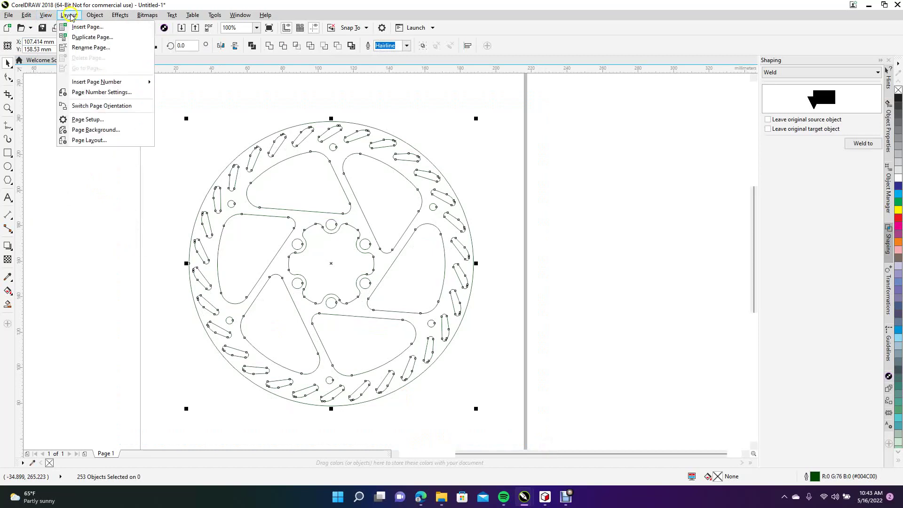
click(89, 15)
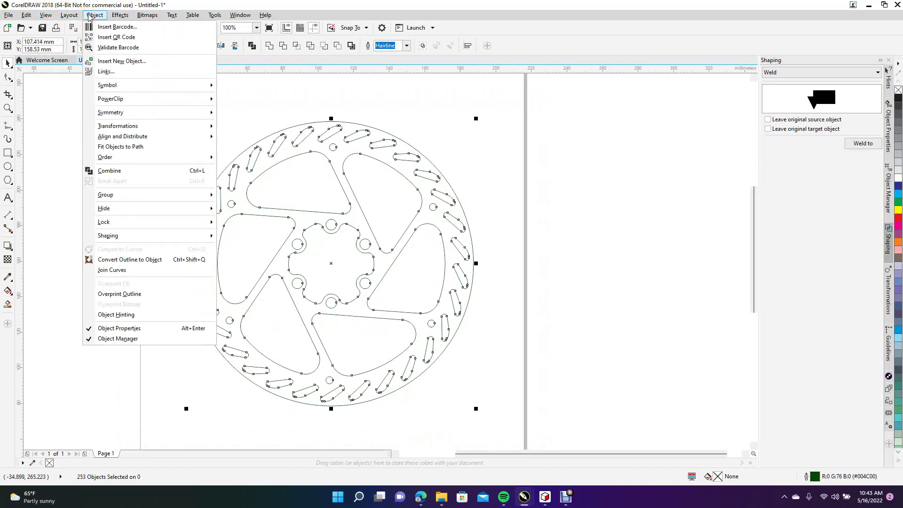
mouse_move(121, 198)
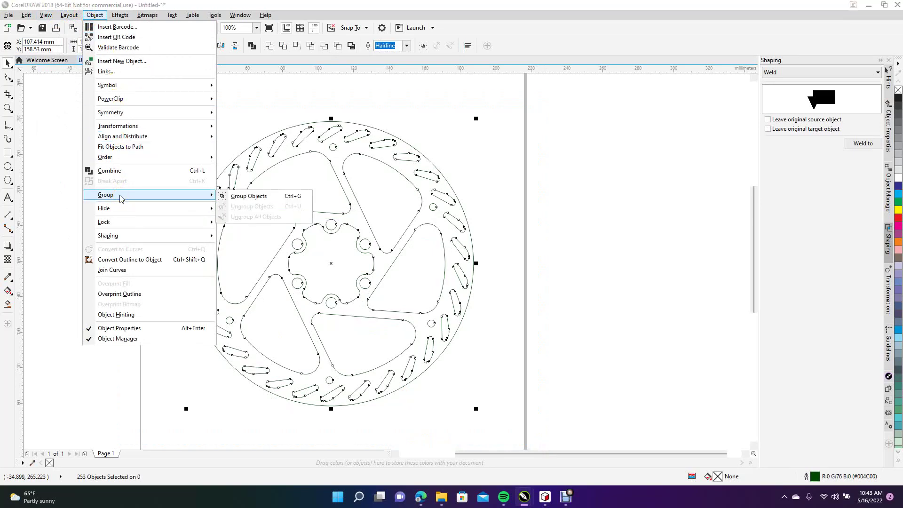
click(247, 196)
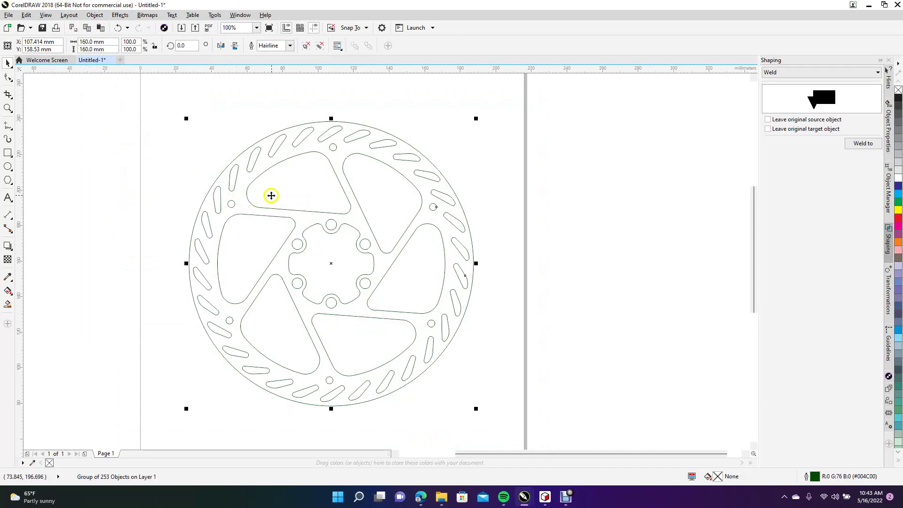
mouse_move(255, 179)
mouse_down()
mouse_move(393, 216)
mouse_move(257, 179)
mouse_up()
click(592, 282)
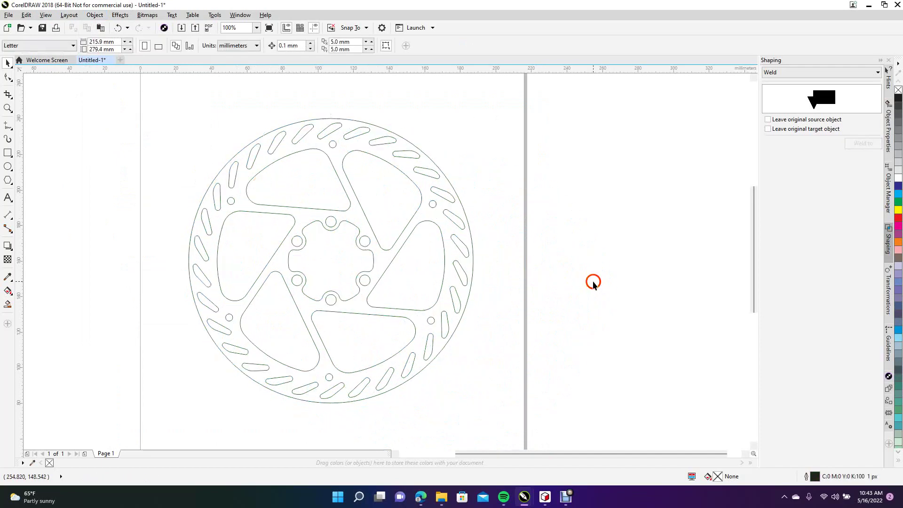
Switch the document's ruler units to inches
click(284, 111)
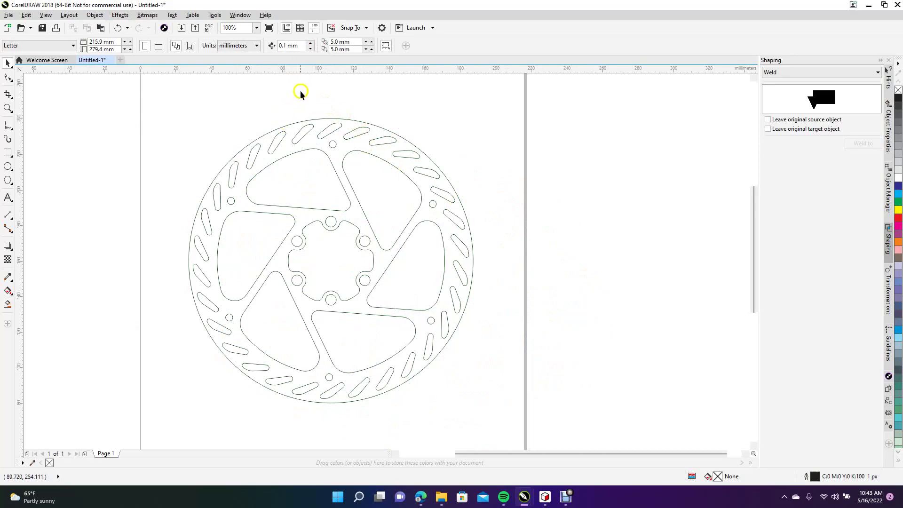
double_click(311, 70)
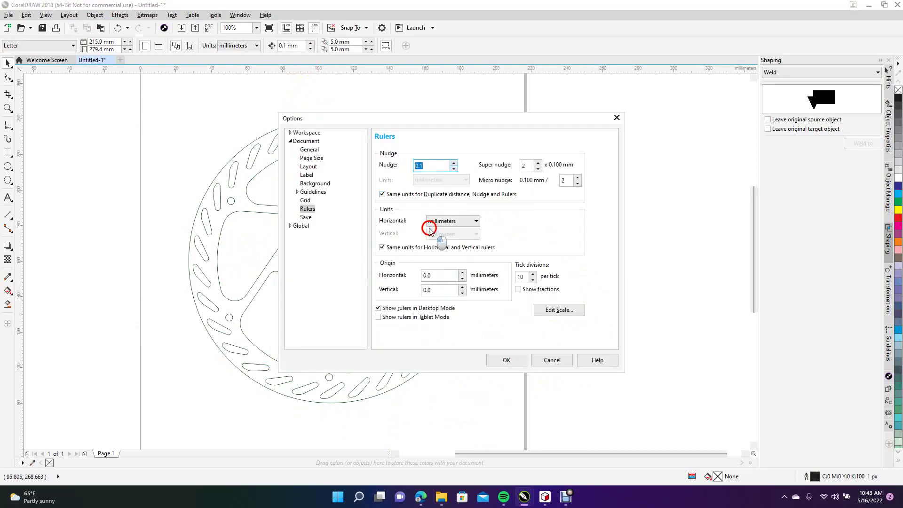
click(445, 221)
click(446, 233)
click(511, 357)
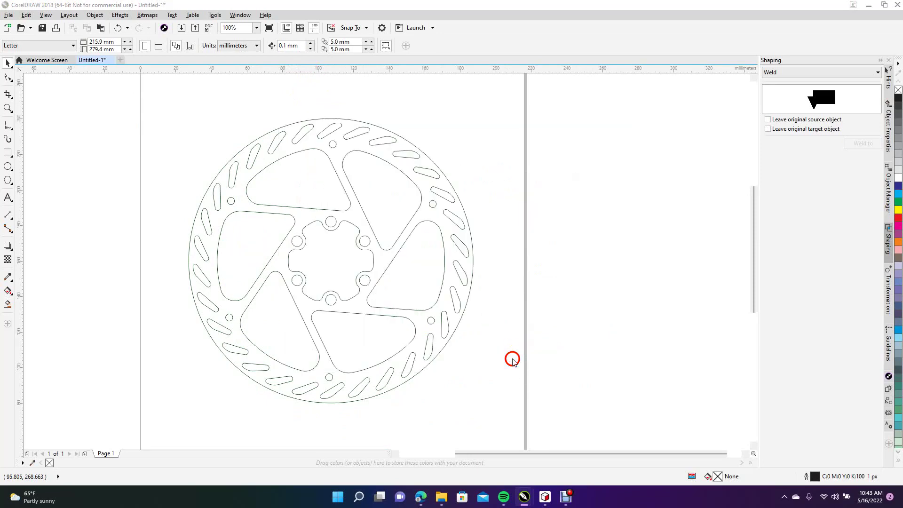
Give the rotor group's outlines a 1 px width
click(300, 249)
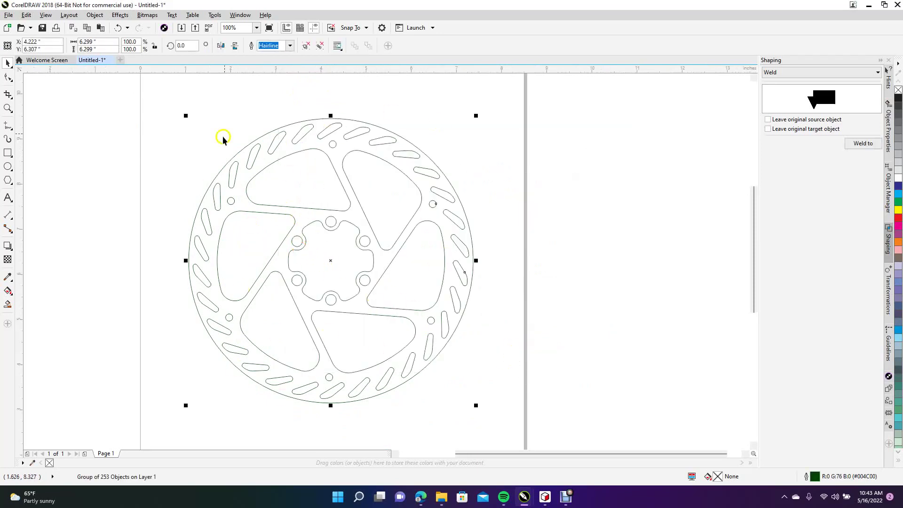
click(290, 46)
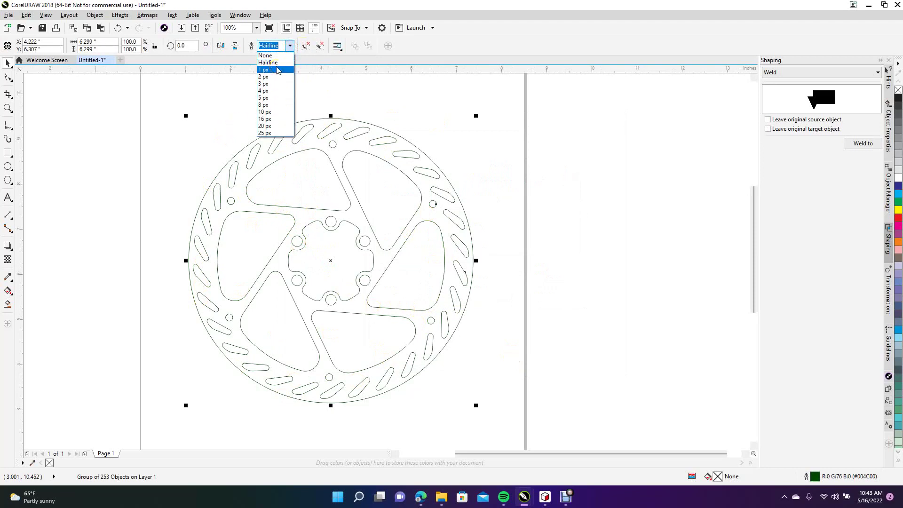
click(278, 70)
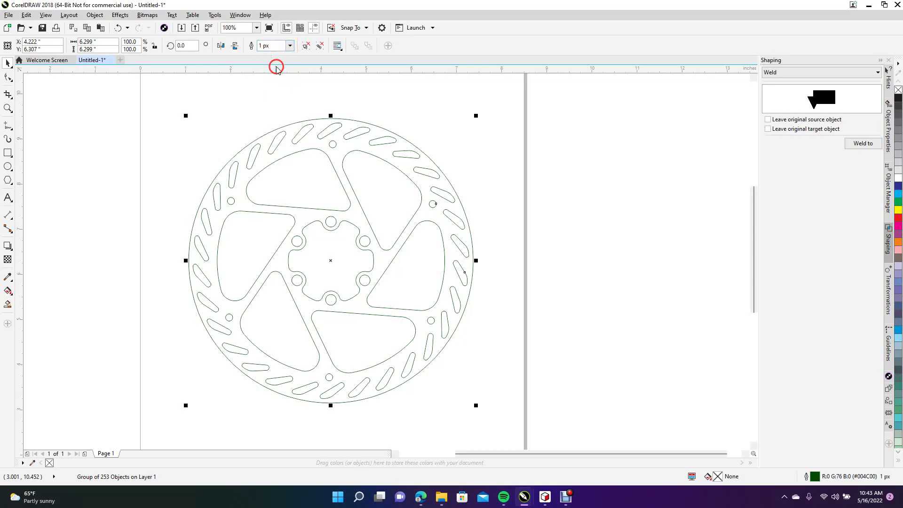
click(162, 123)
click(253, 183)
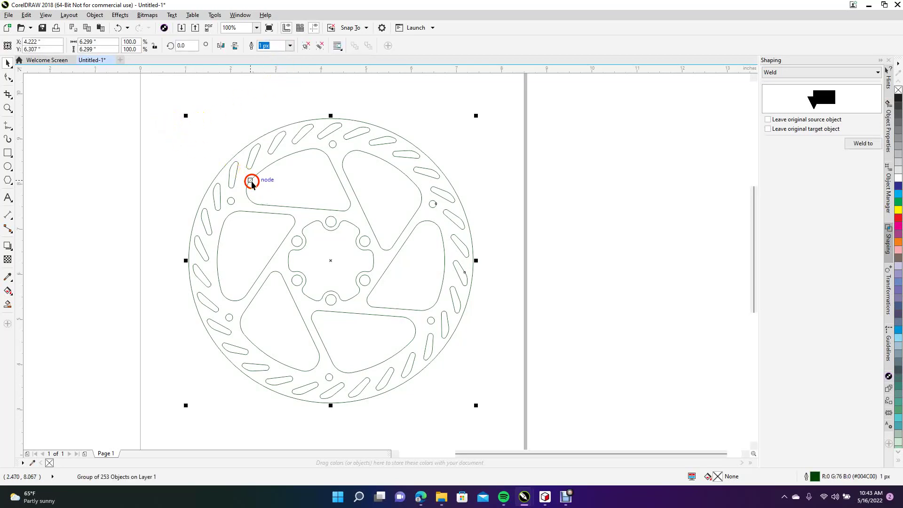
click(539, 245)
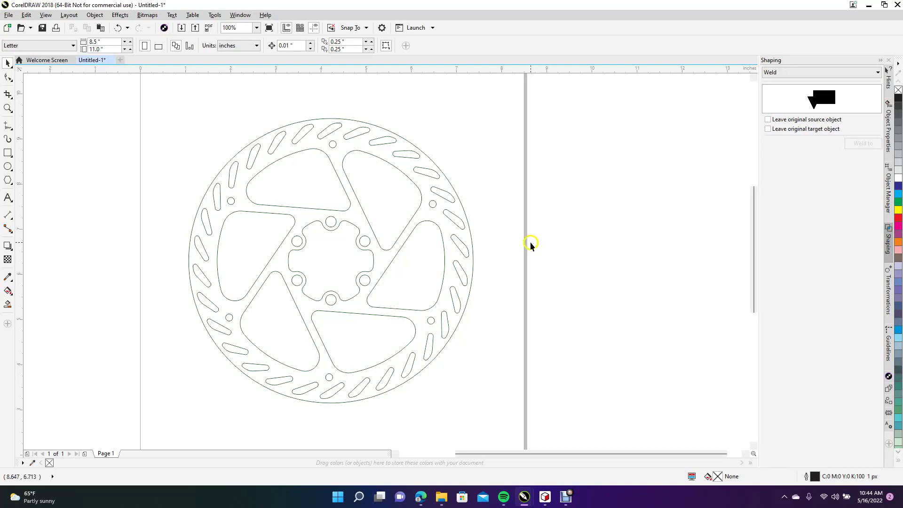
click(327, 209)
click(538, 250)
click(276, 161)
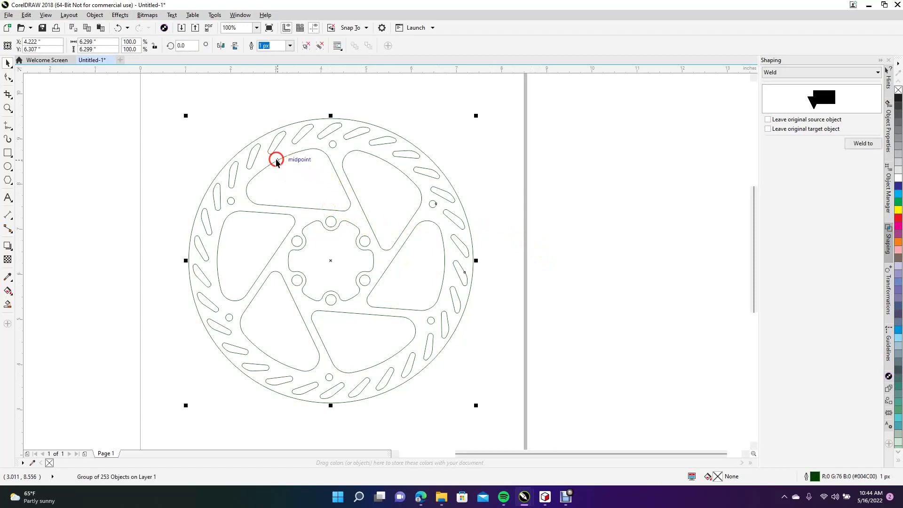
Export the rotor group to the Desktop as the SVG file Untitled-1, then minimize CorelDRAW
click(9, 15)
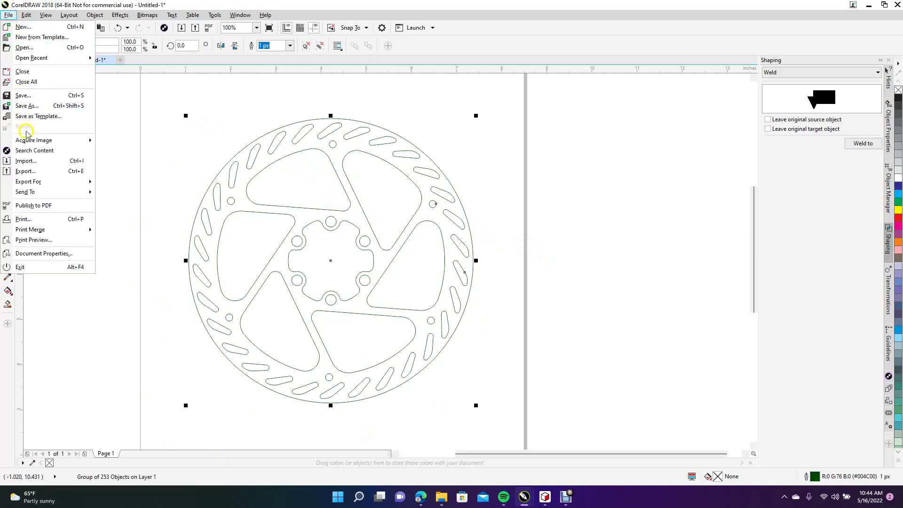
click(31, 170)
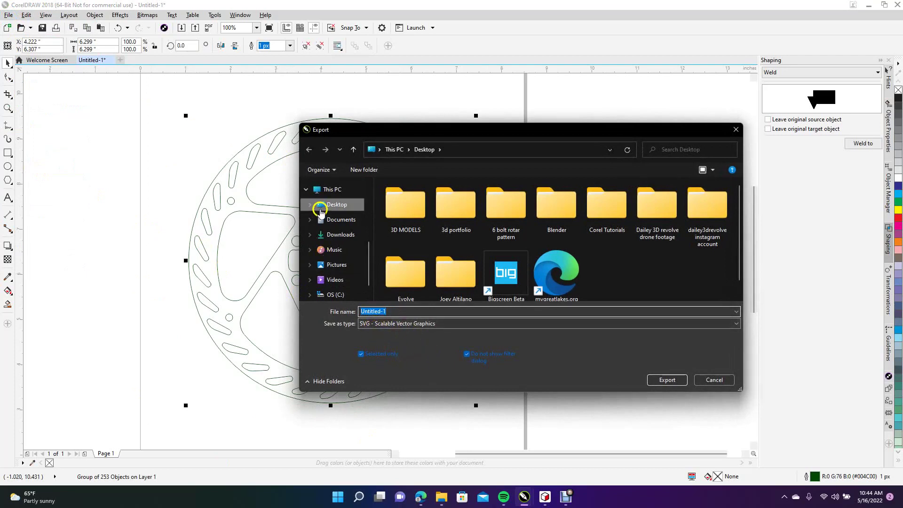
click(323, 208)
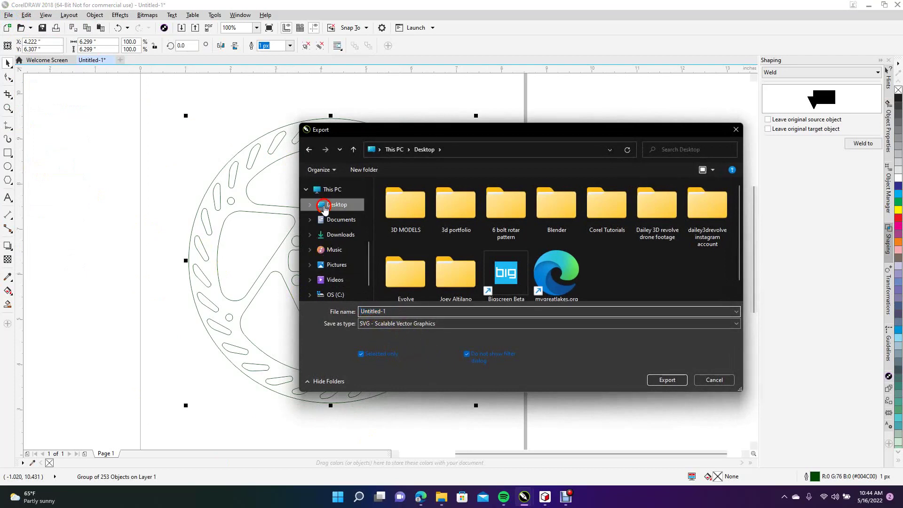
click(667, 379)
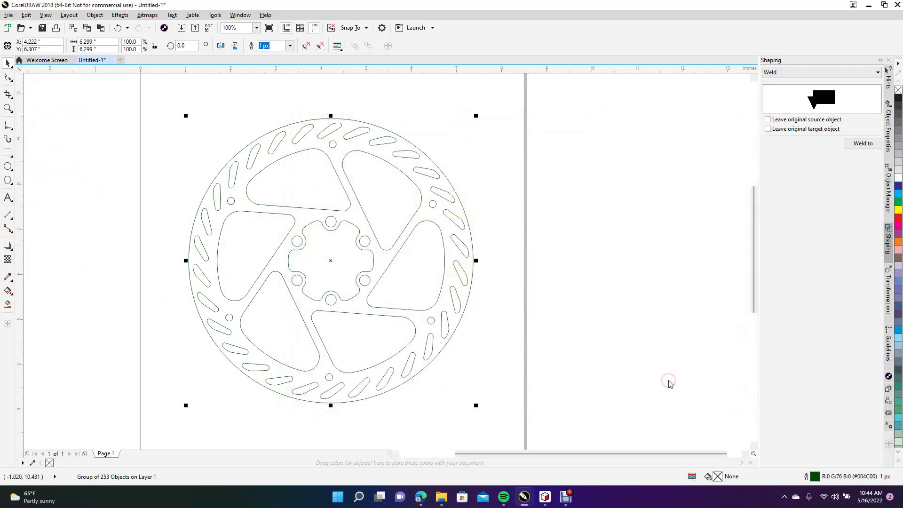
click(868, 4)
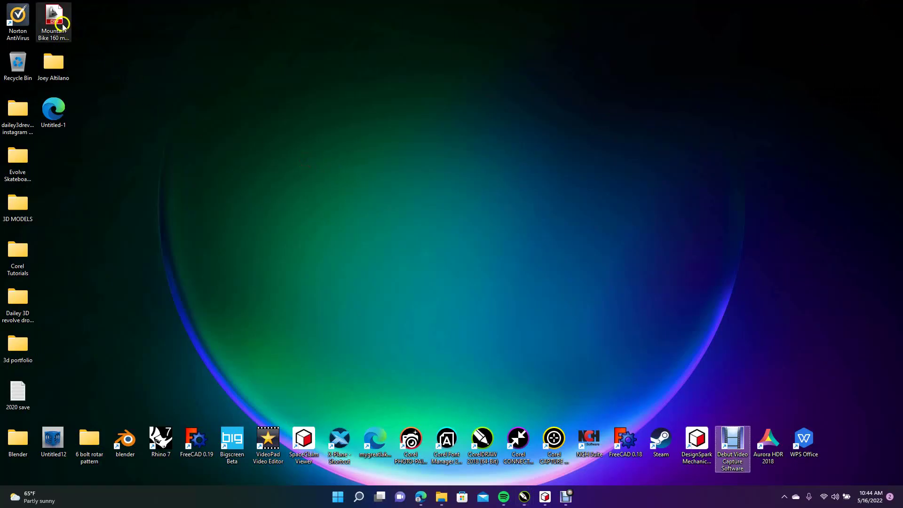
Move the rotor DXF and Untitled-1 desktop icons around, then back to the top-left column
drag(54, 18, 169, 45)
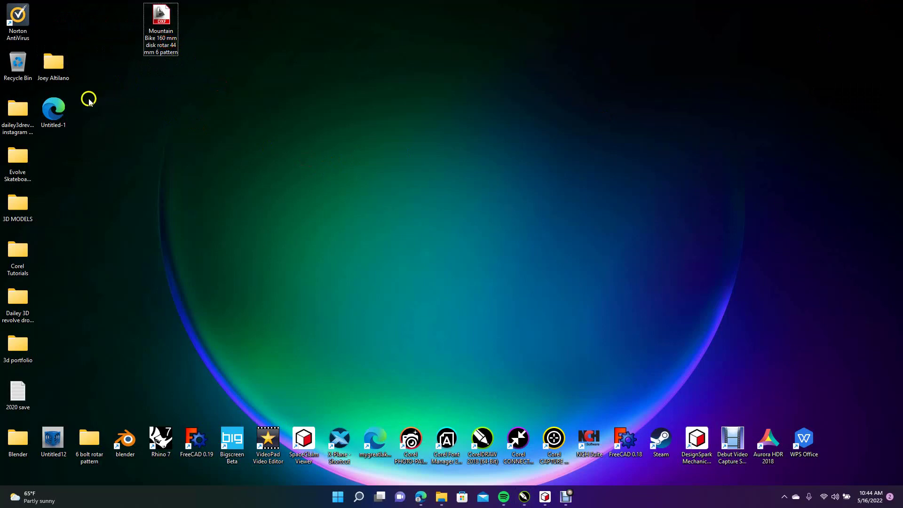
drag(59, 108, 159, 133)
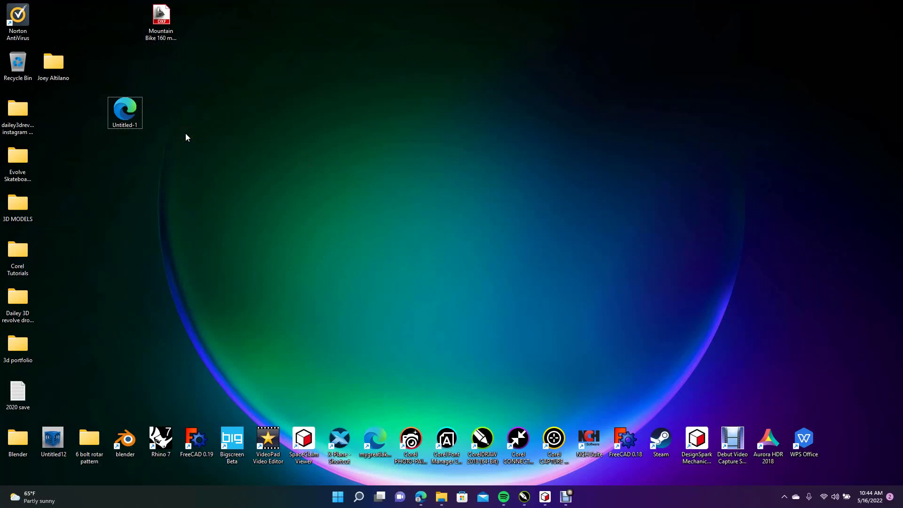
drag(121, 113, 52, 116)
drag(160, 23, 50, 28)
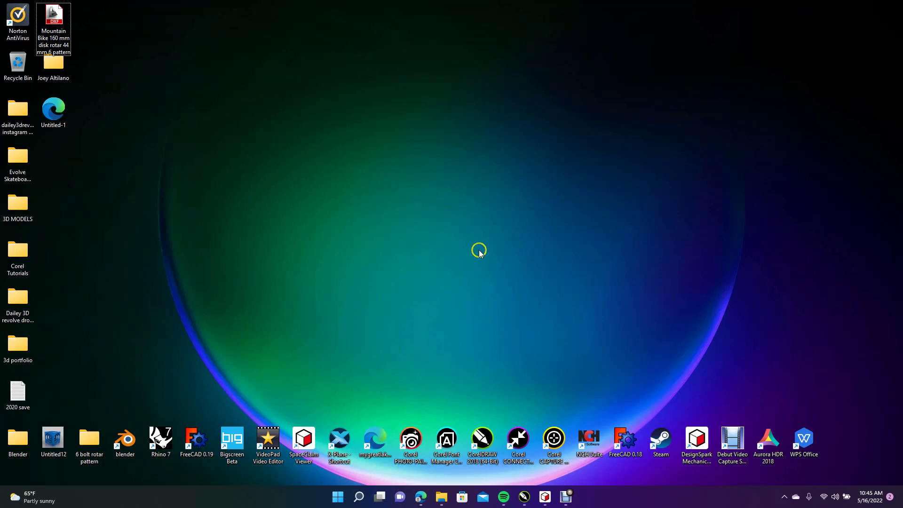
mouse_move(546, 496)
click(606, 397)
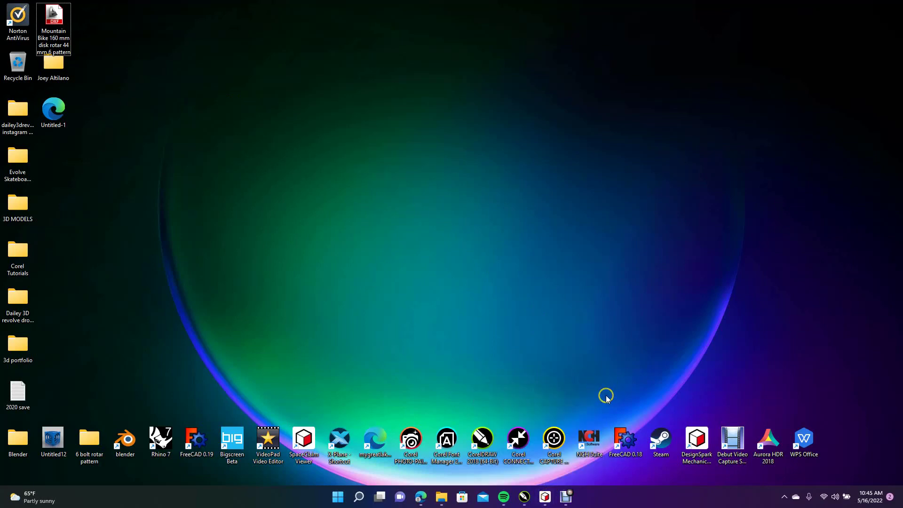